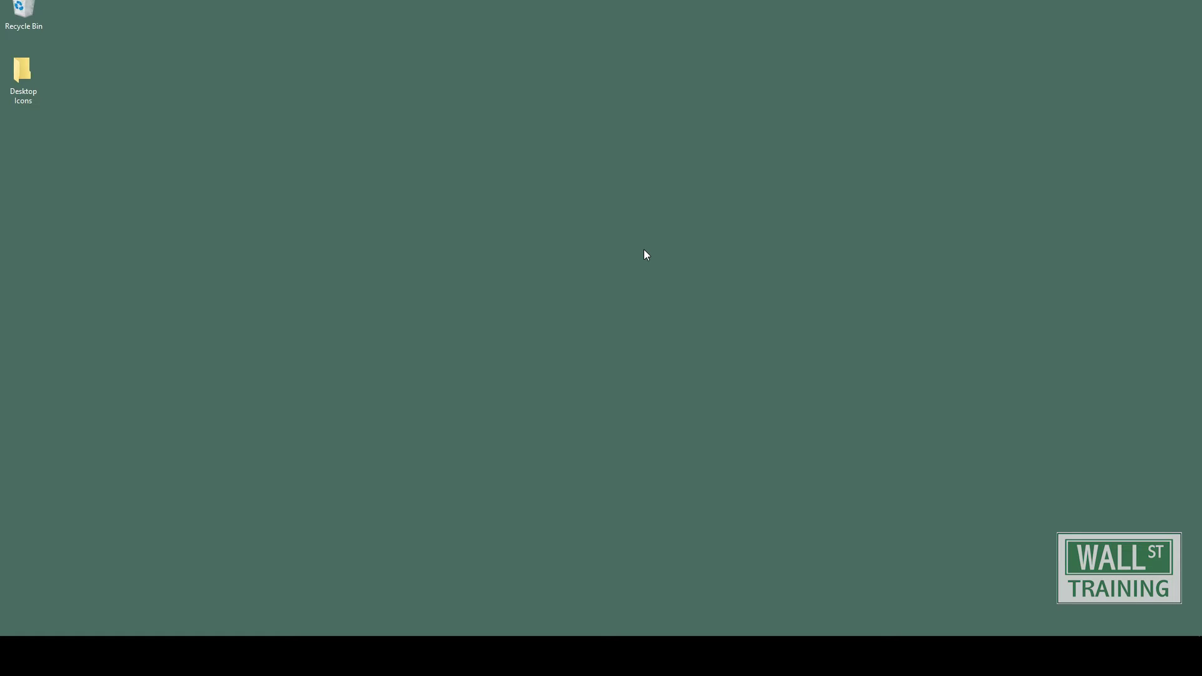
# Step: Launch regedit from the Run box and approve the UAC prompt
pyautogui.press('super+r')
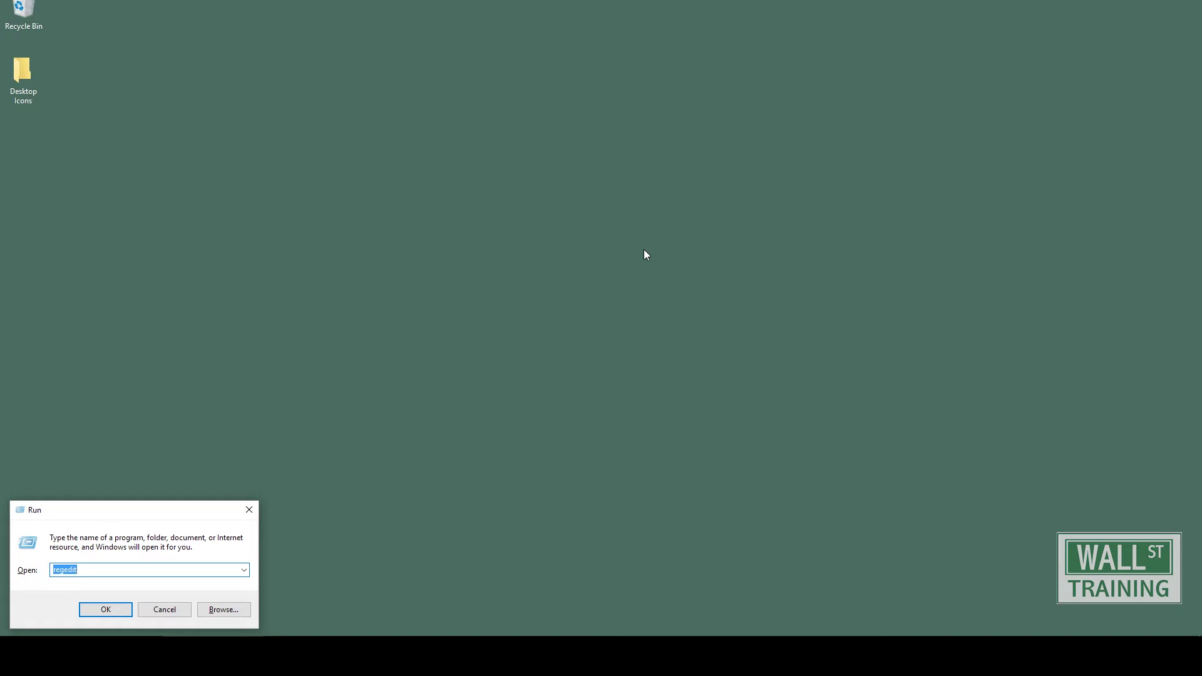
pyautogui.write('regedit')
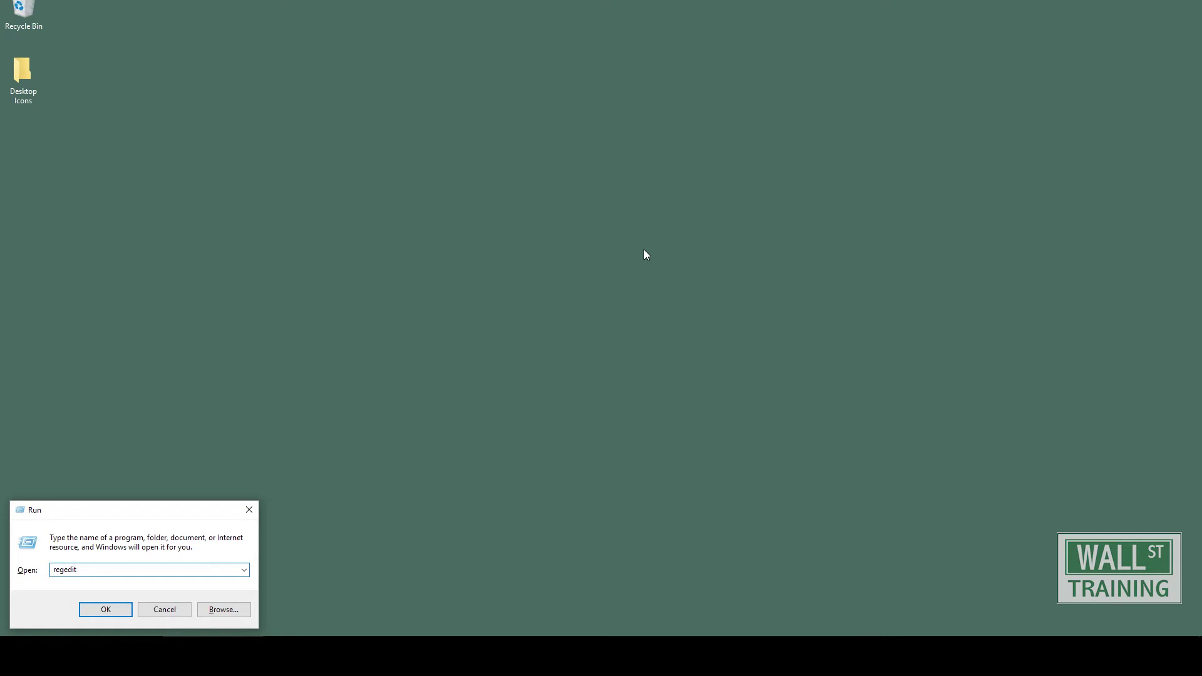
pyautogui.press('Return')
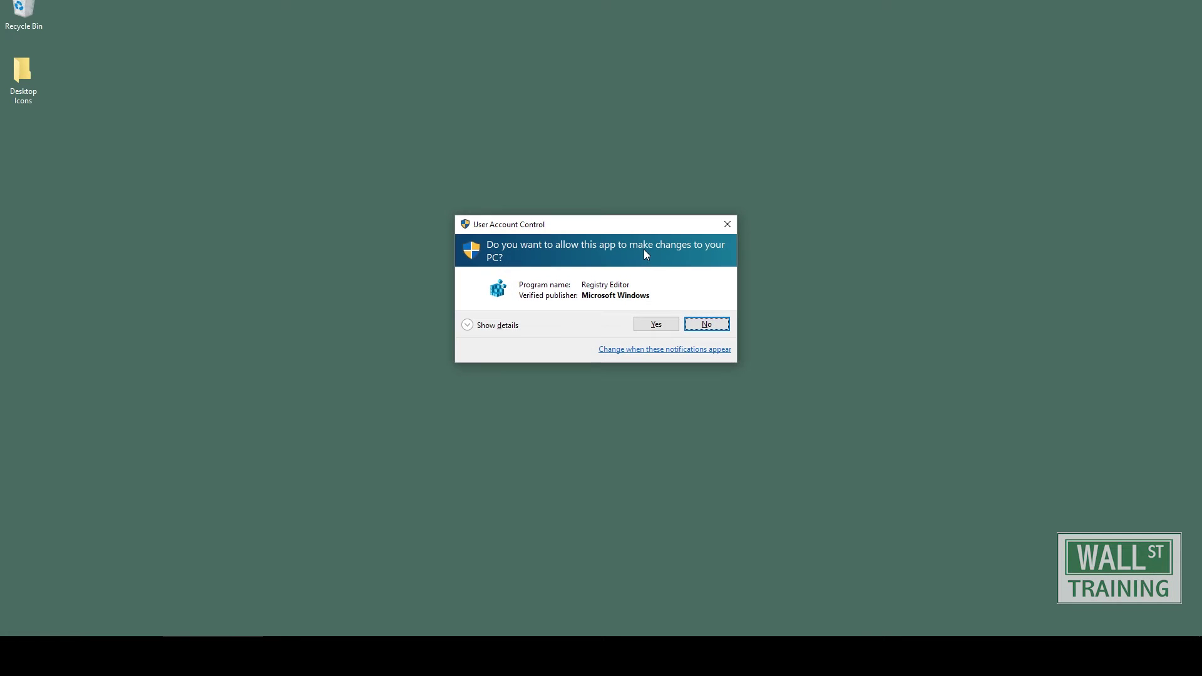
pyautogui.click(663, 324)
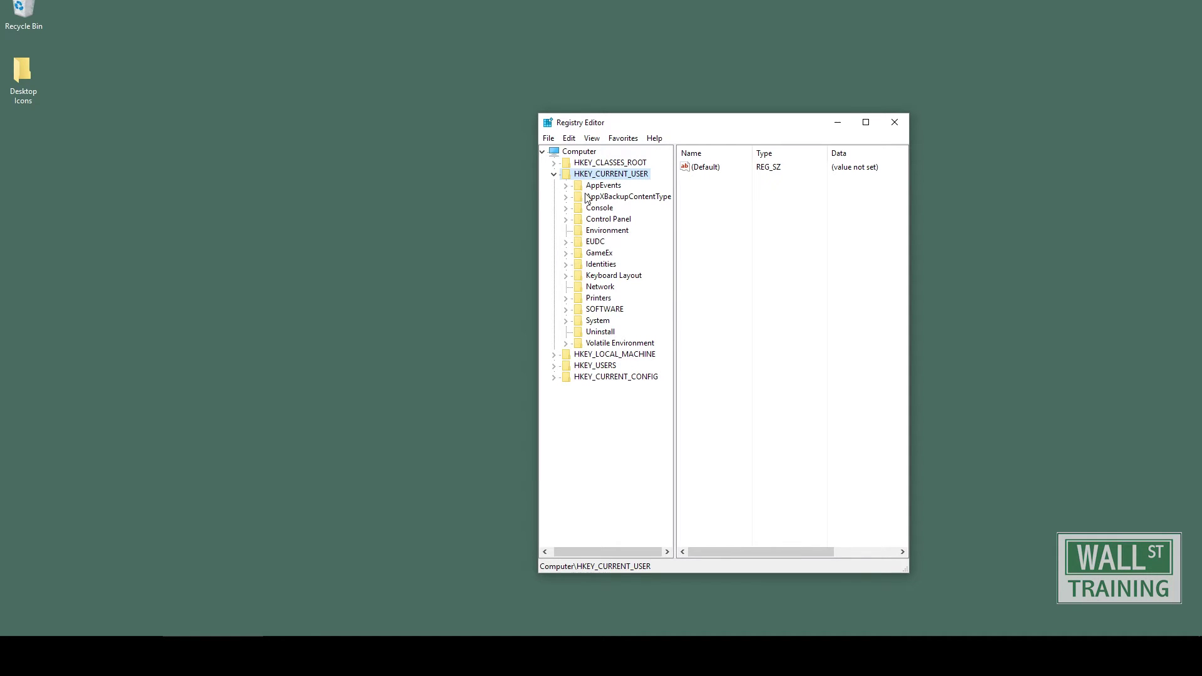
# Step: Expand HKEY_CURRENT_USER and its Control Panel key in the registry tree
pyautogui.click(554, 174)
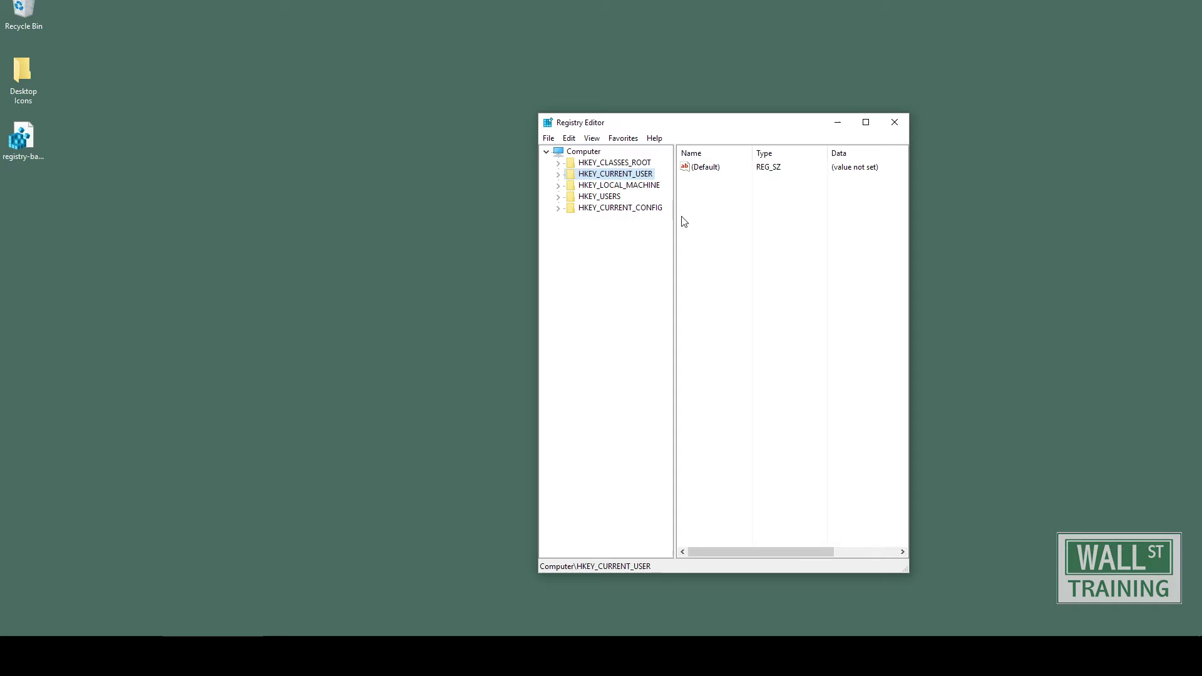
pyautogui.click(559, 174)
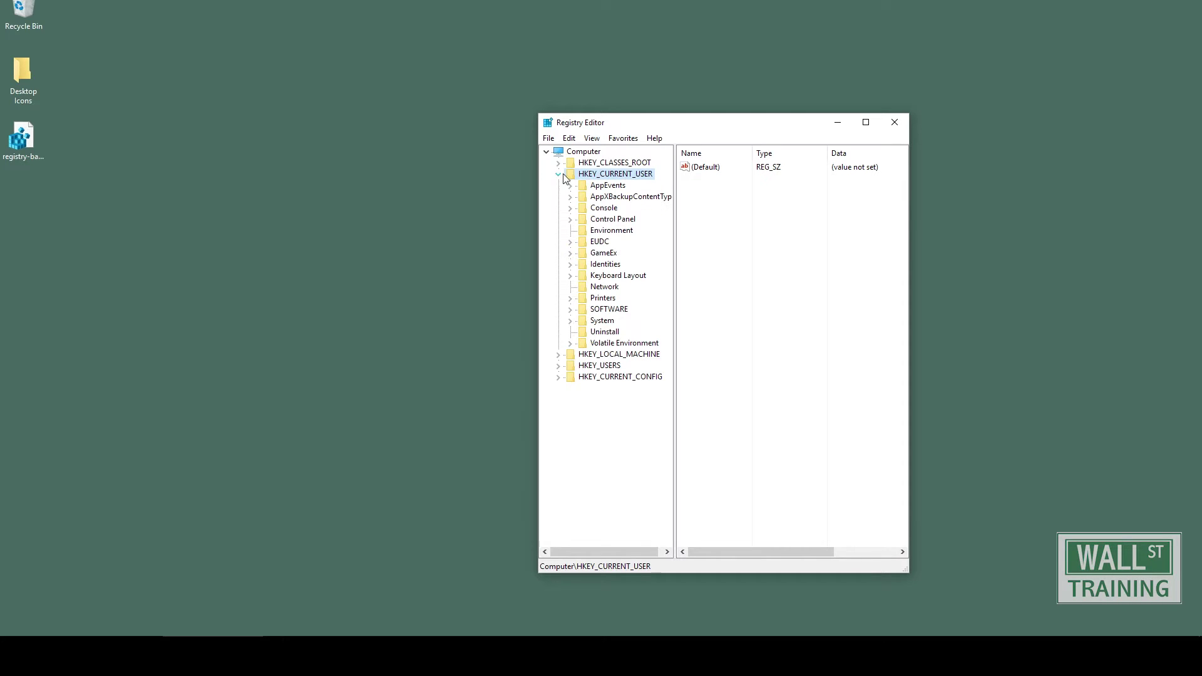
pyautogui.click(571, 220)
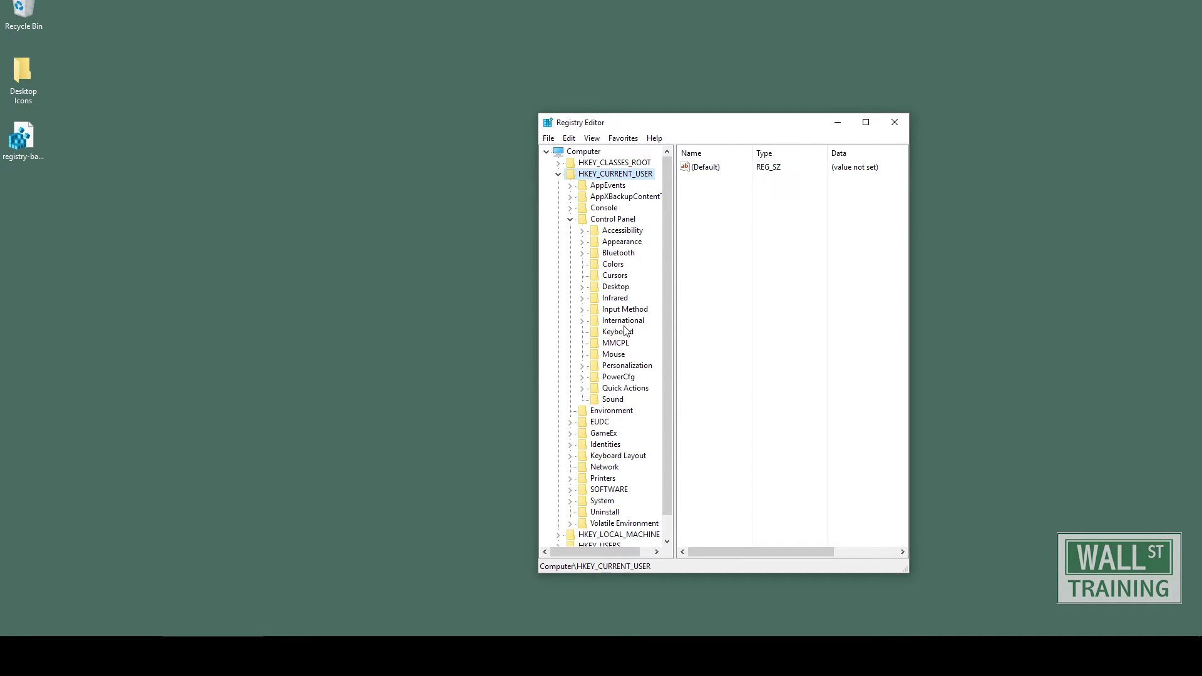
# Step: Show the Colors key's values and select the Window value (255 255 255)
pyautogui.click(607, 266)
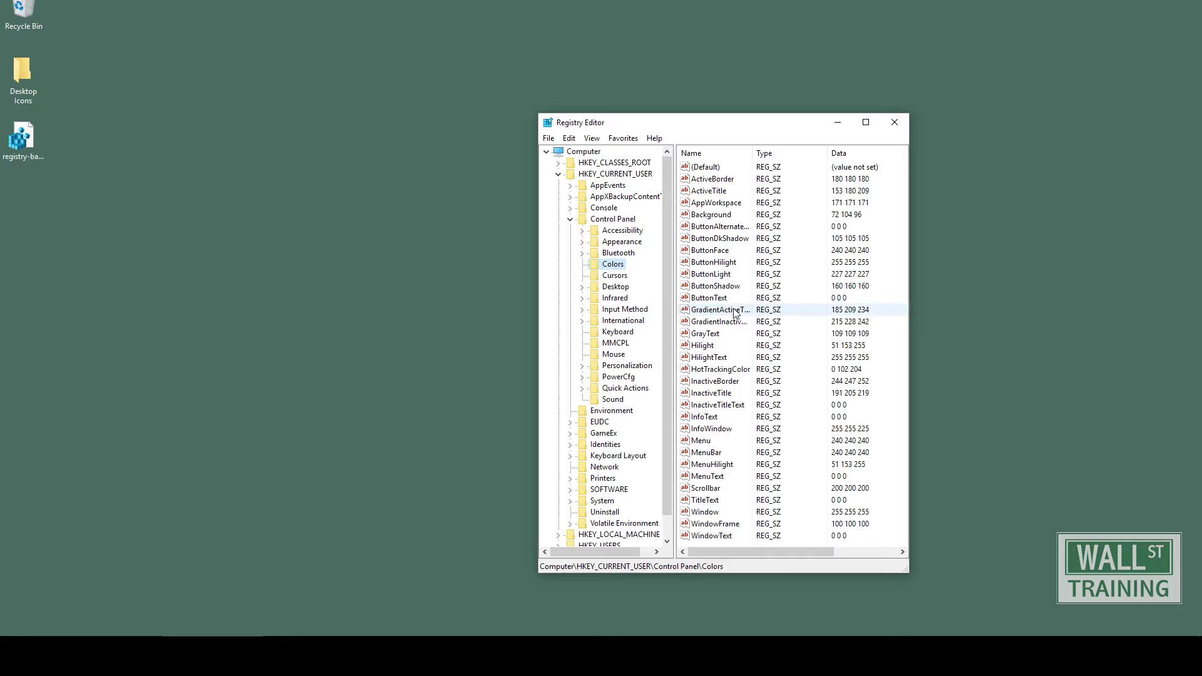
pyautogui.click(718, 513)
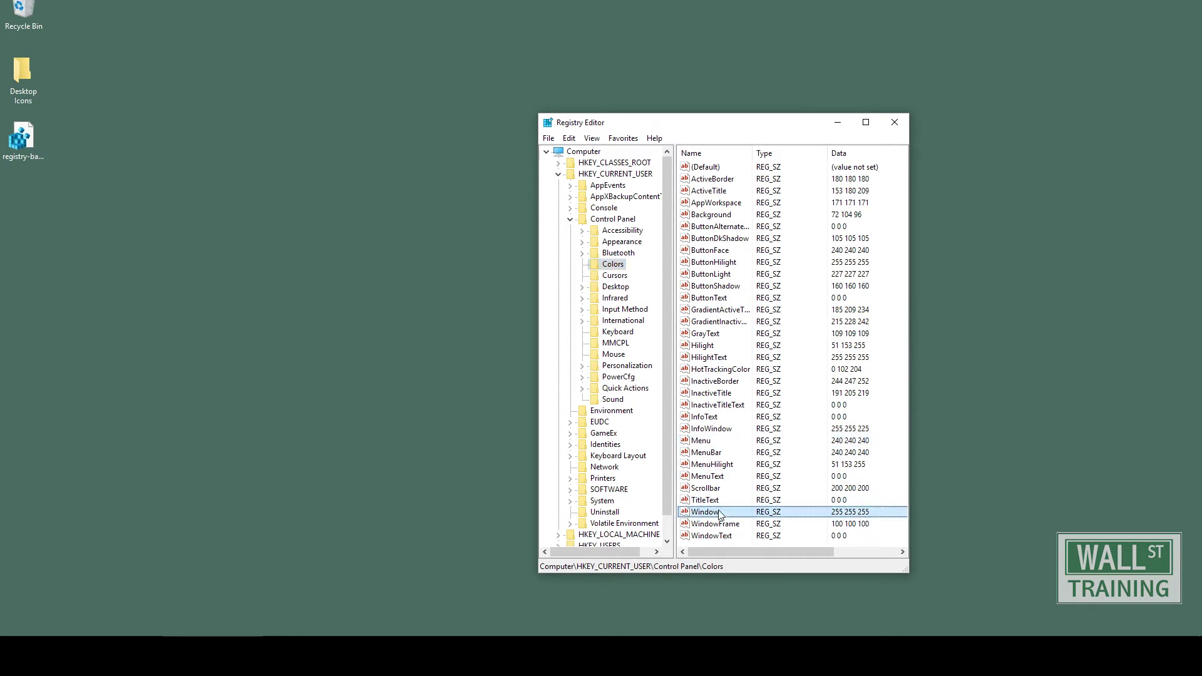
# Step: Change the Window value data from 255 255 255 to 192 192 192
pyautogui.doubleClick(861, 517)
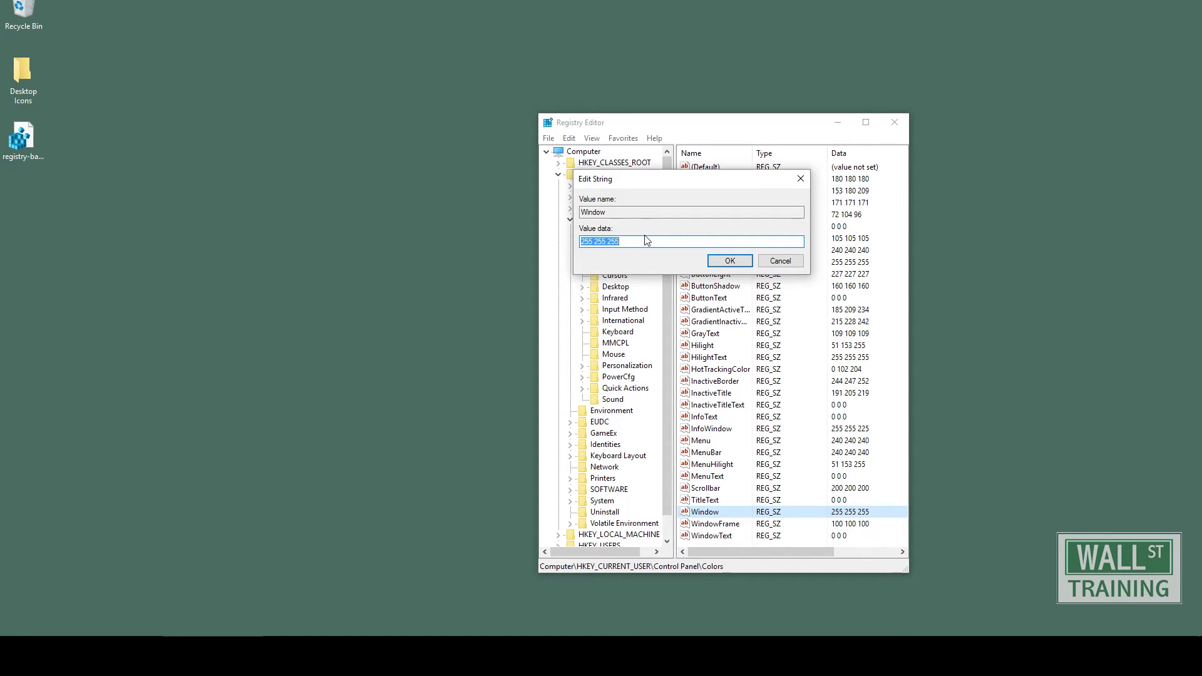
pyautogui.write('192 192 192')
pyautogui.click(712, 260)
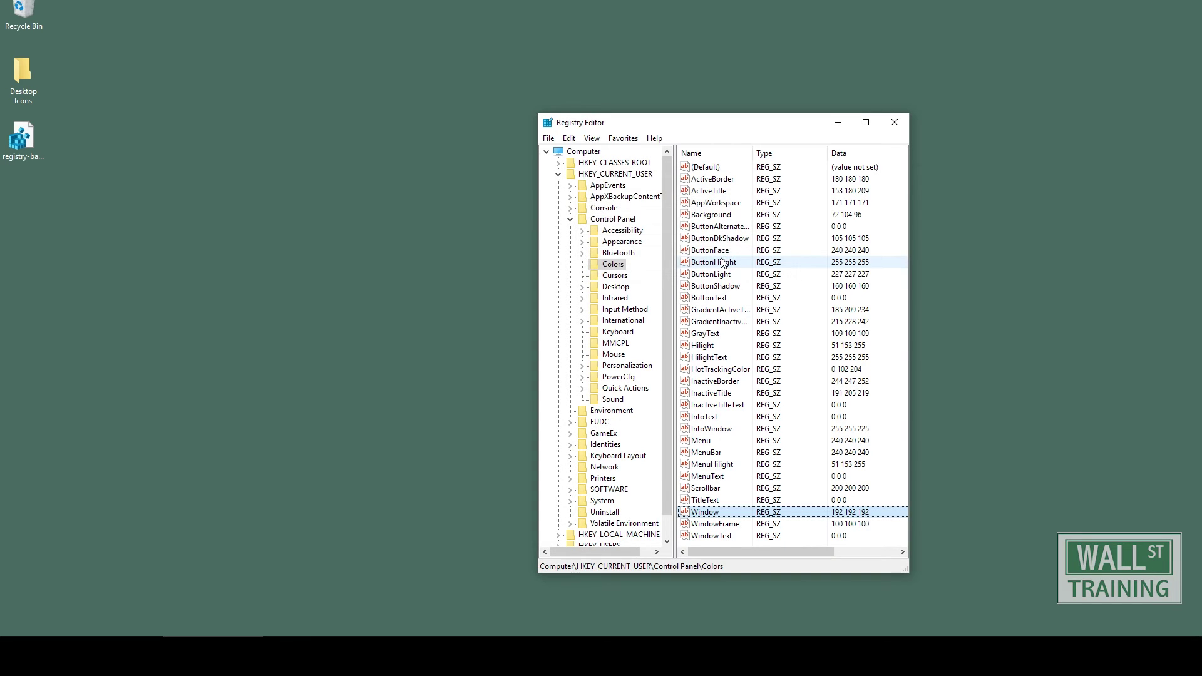
pyautogui.click(121, 186)
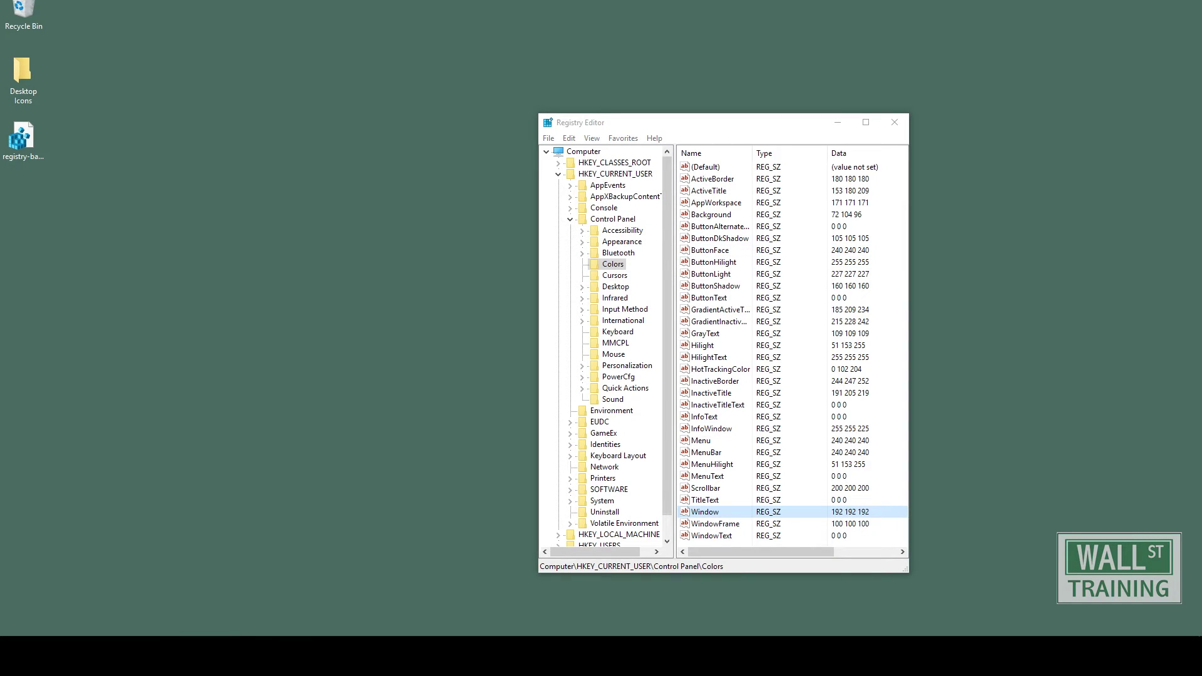
# Step: Close Registry Editor and move Excel's active cell to B2 among the gray cells
pyautogui.click(900, 124)
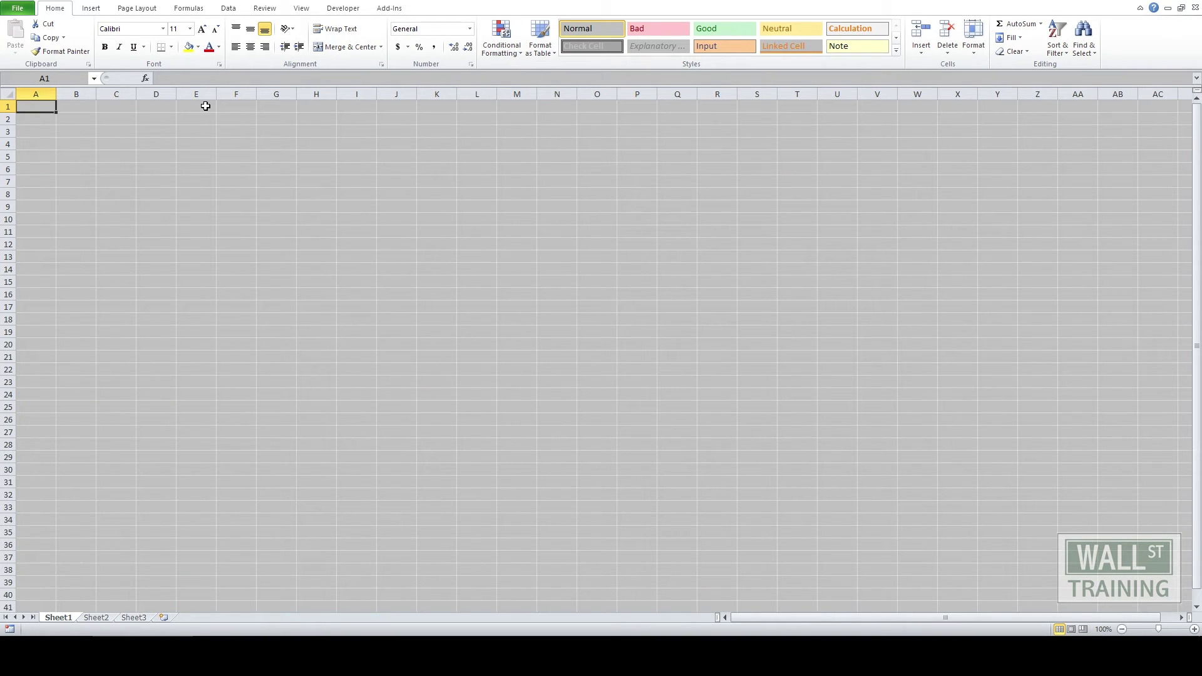
pyautogui.press('Down')
pyautogui.press('Right')
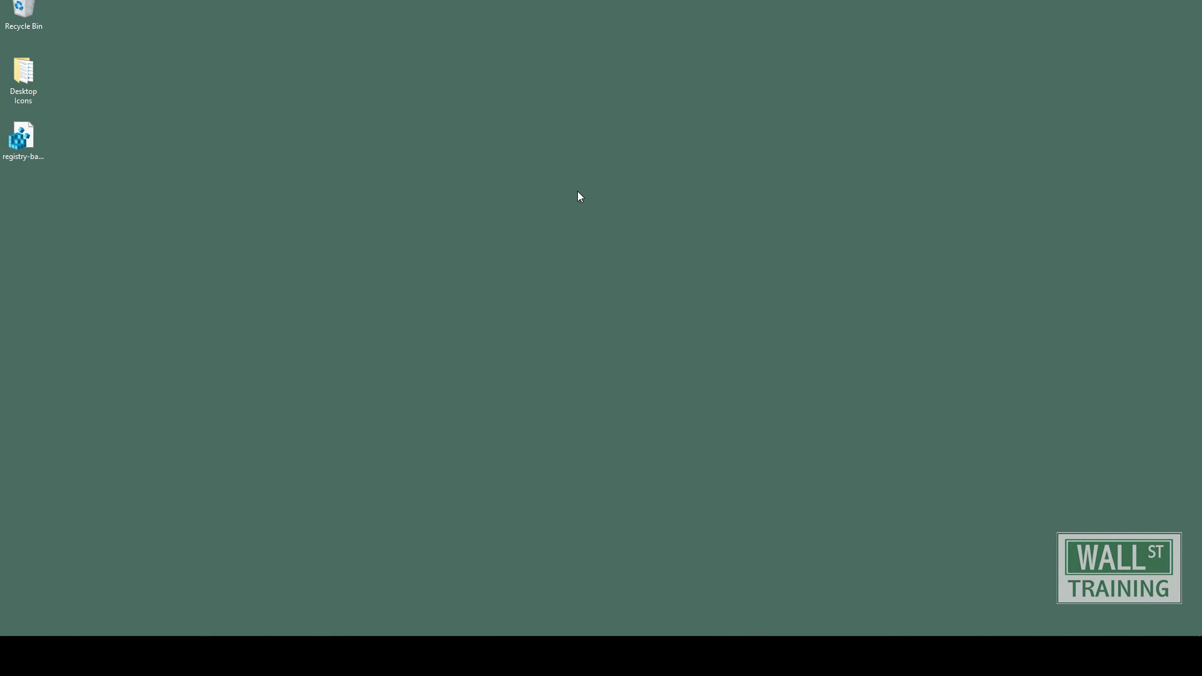
# Step: Bring up the Run box with regedit entered, then dismiss it without launching anything
pyautogui.press('super+r')
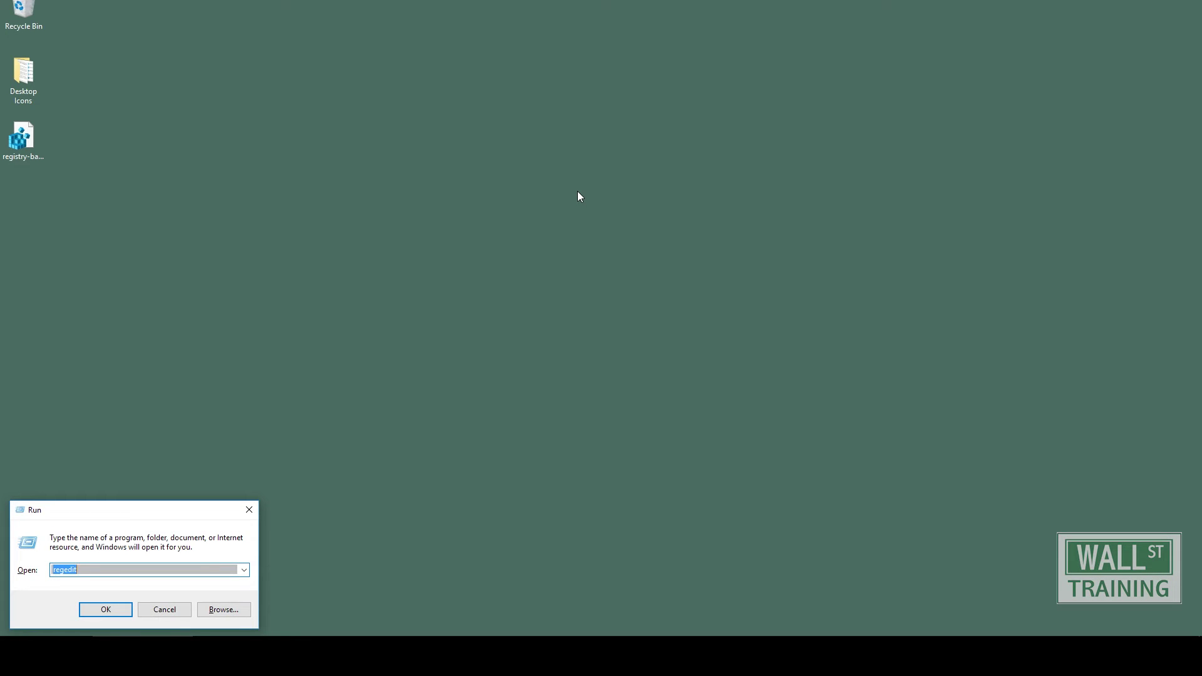
pyautogui.write('regedit')
pyautogui.press('Return')
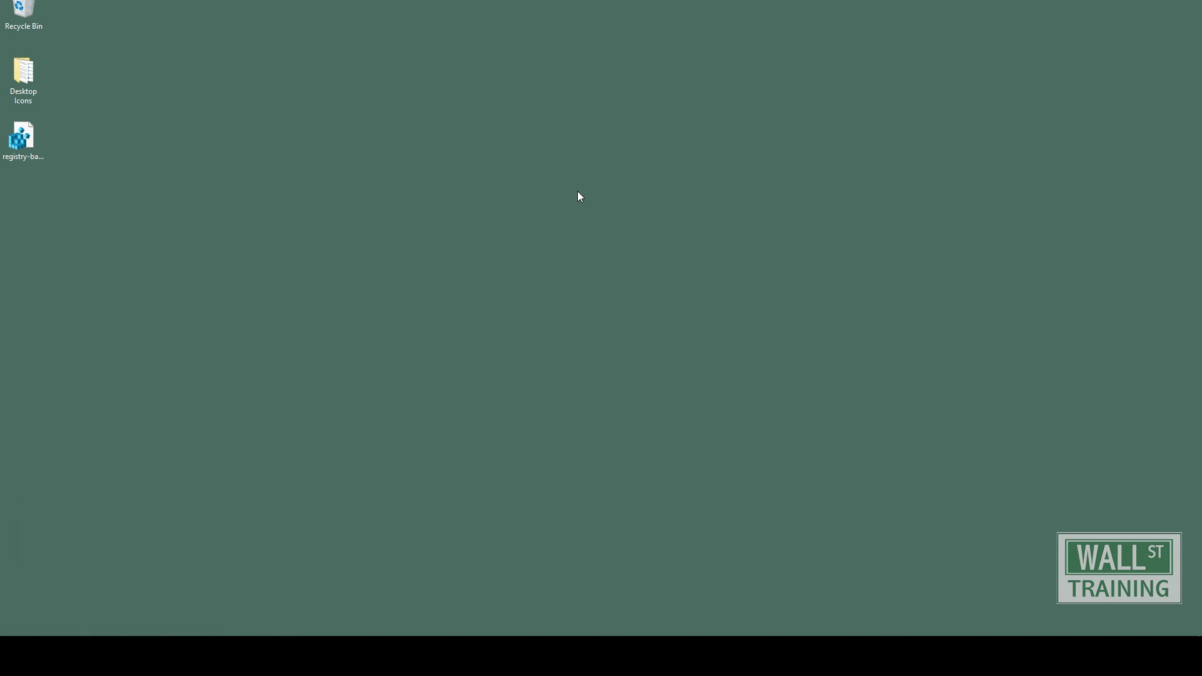
# Step: Open Personalize from the desktop menu and go to the classic Theme settings
pyautogui.rightClick(577, 190)
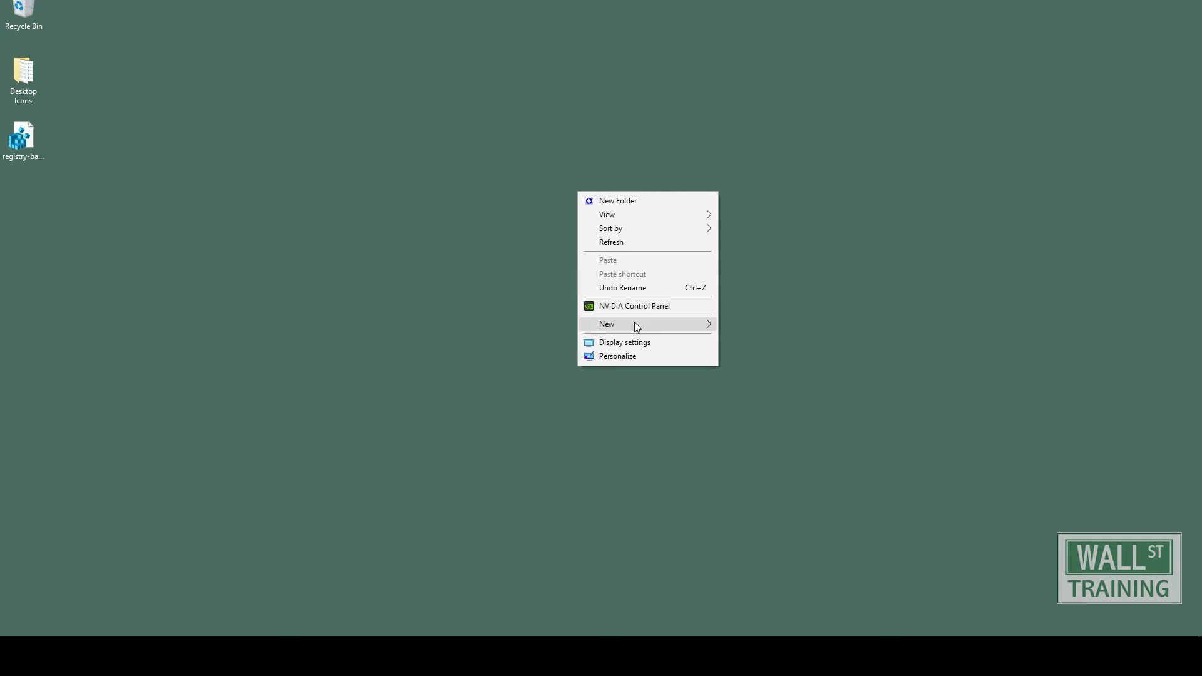
pyautogui.click(648, 358)
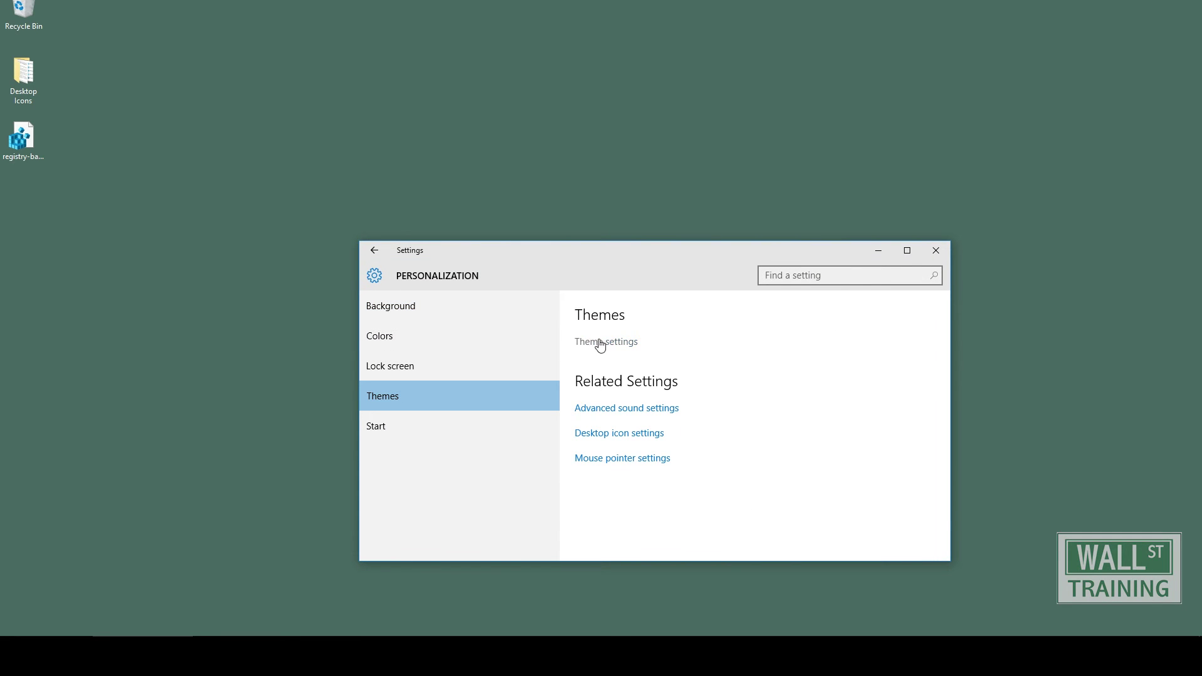
pyautogui.click(616, 346)
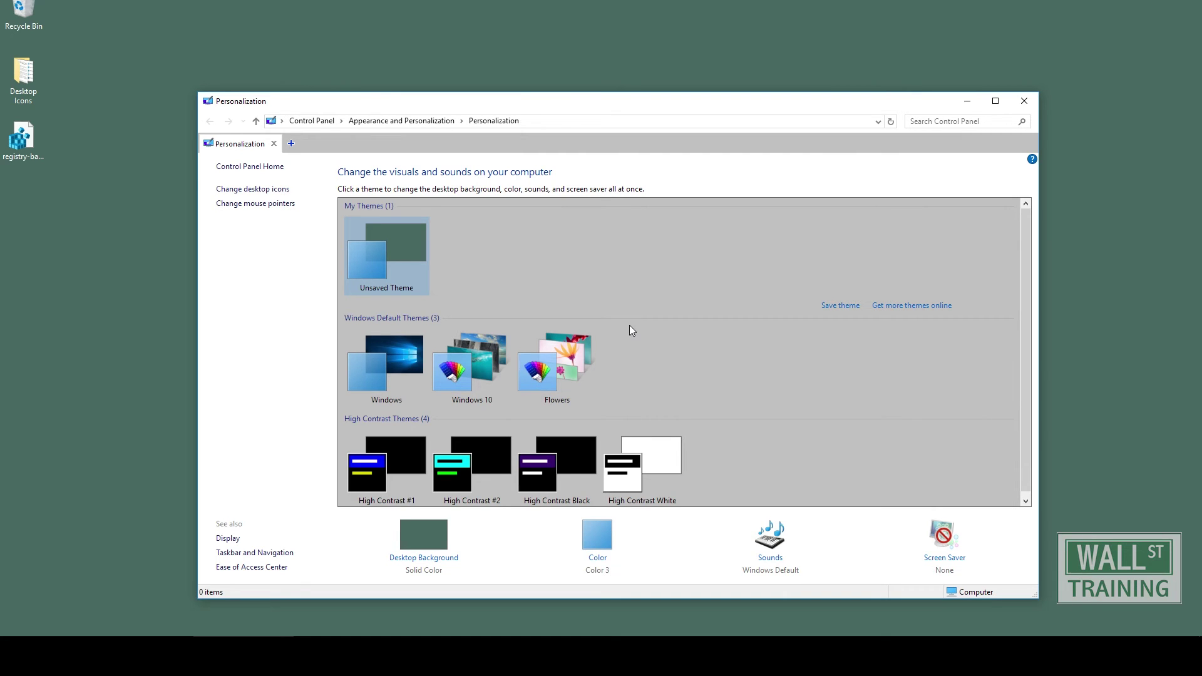
# Step: Save the Unsaved Theme in My Themes under the name 'Gray'
pyautogui.rightClick(410, 254)
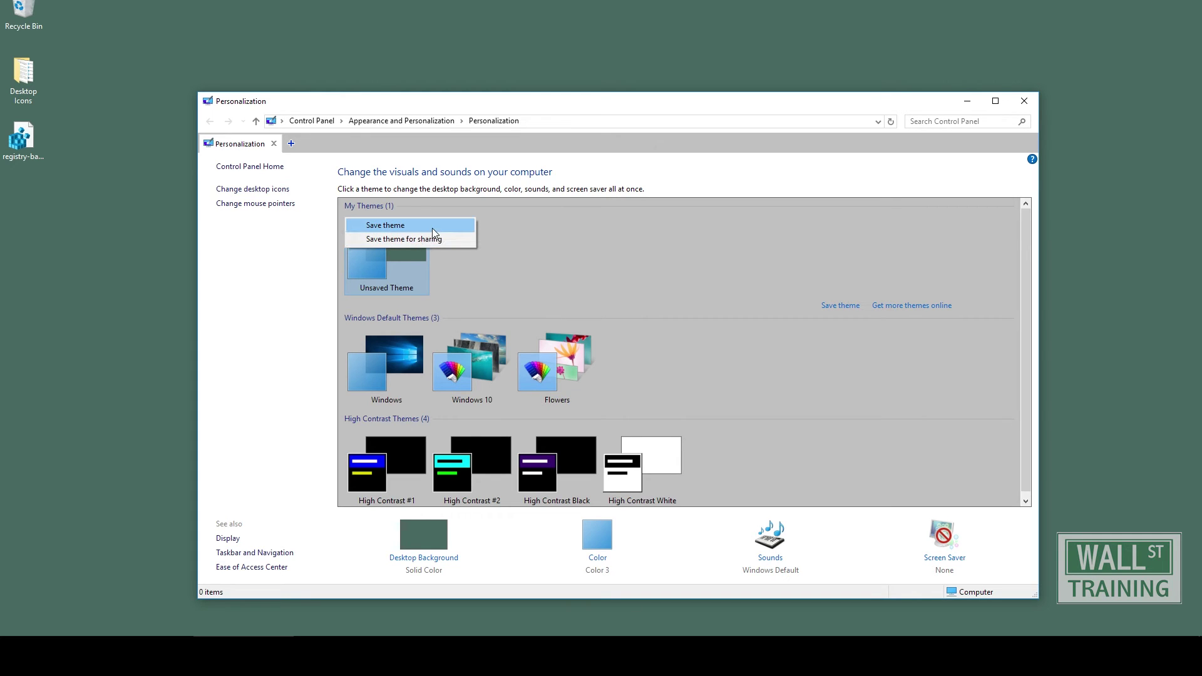
pyautogui.click(389, 247)
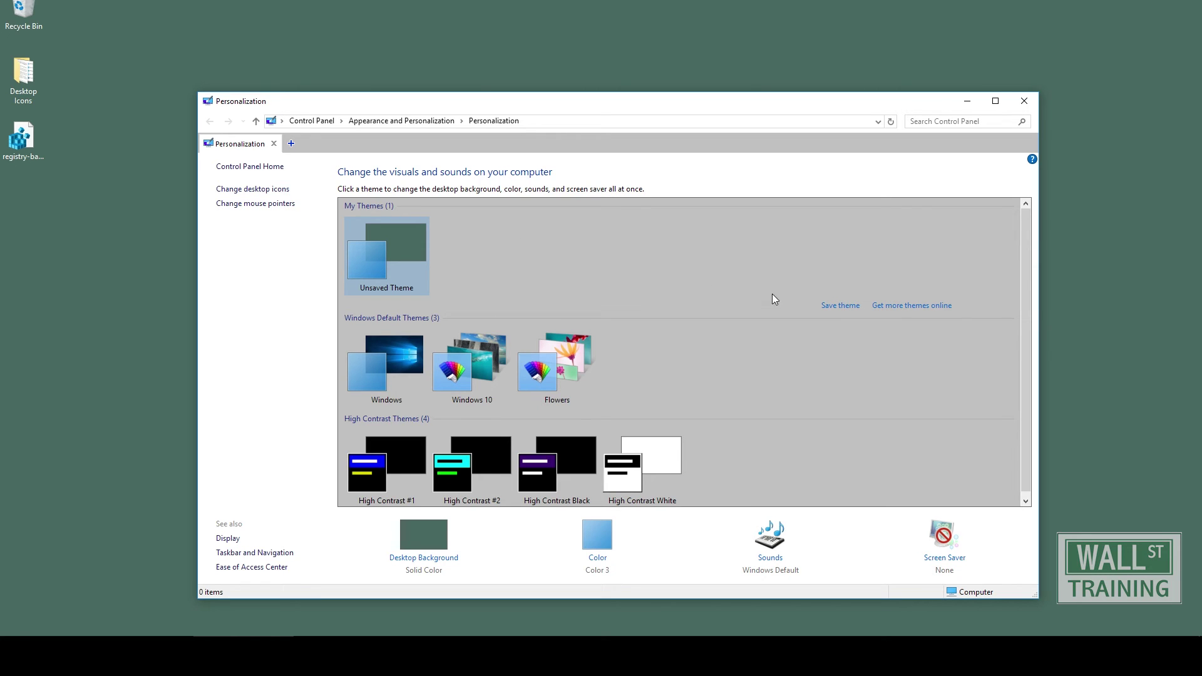
pyautogui.rightClick(403, 242)
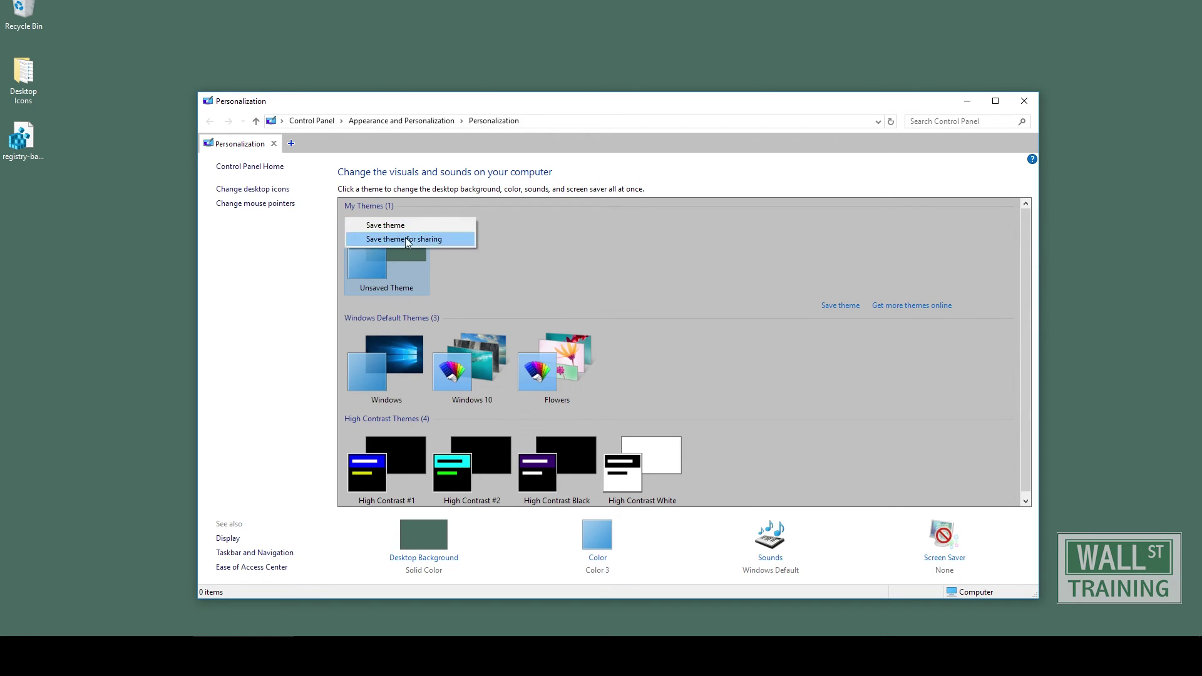
pyautogui.click(410, 227)
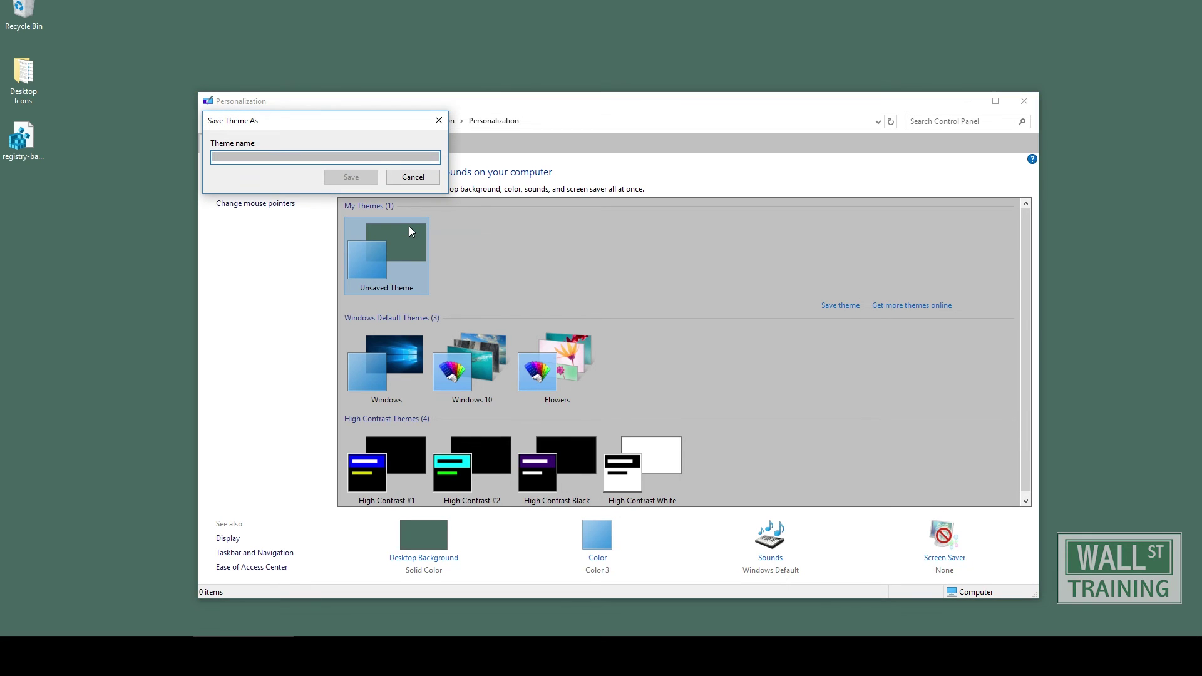
pyautogui.write('Gray')
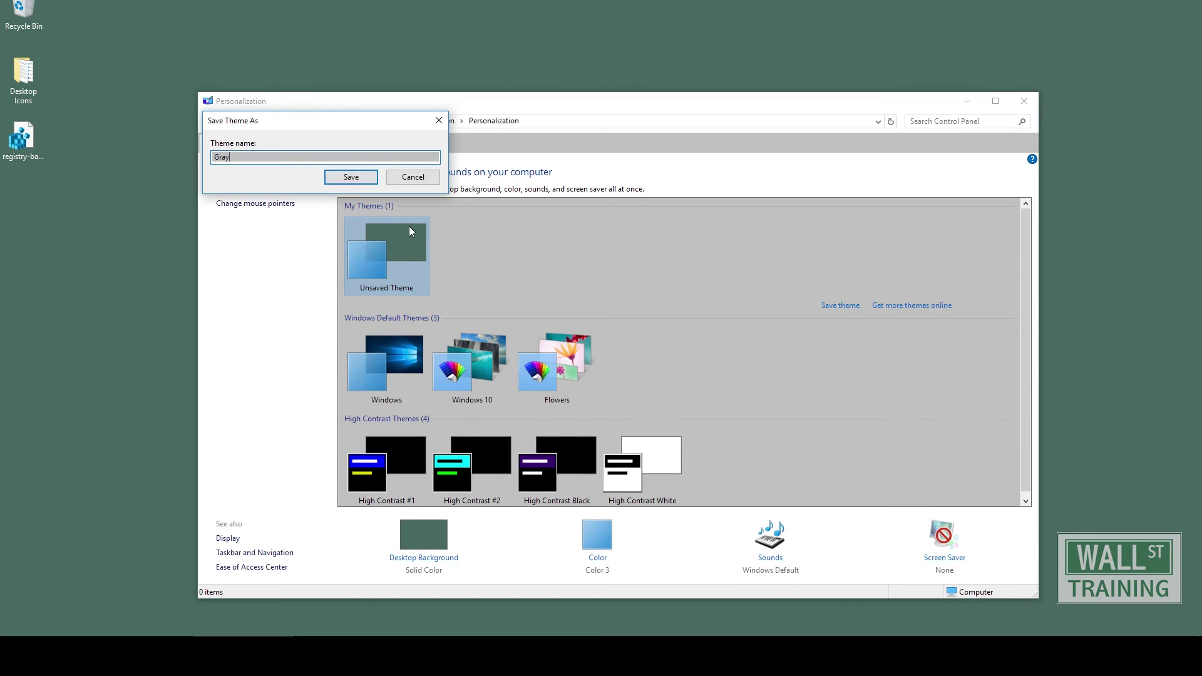
pyautogui.press('Return')
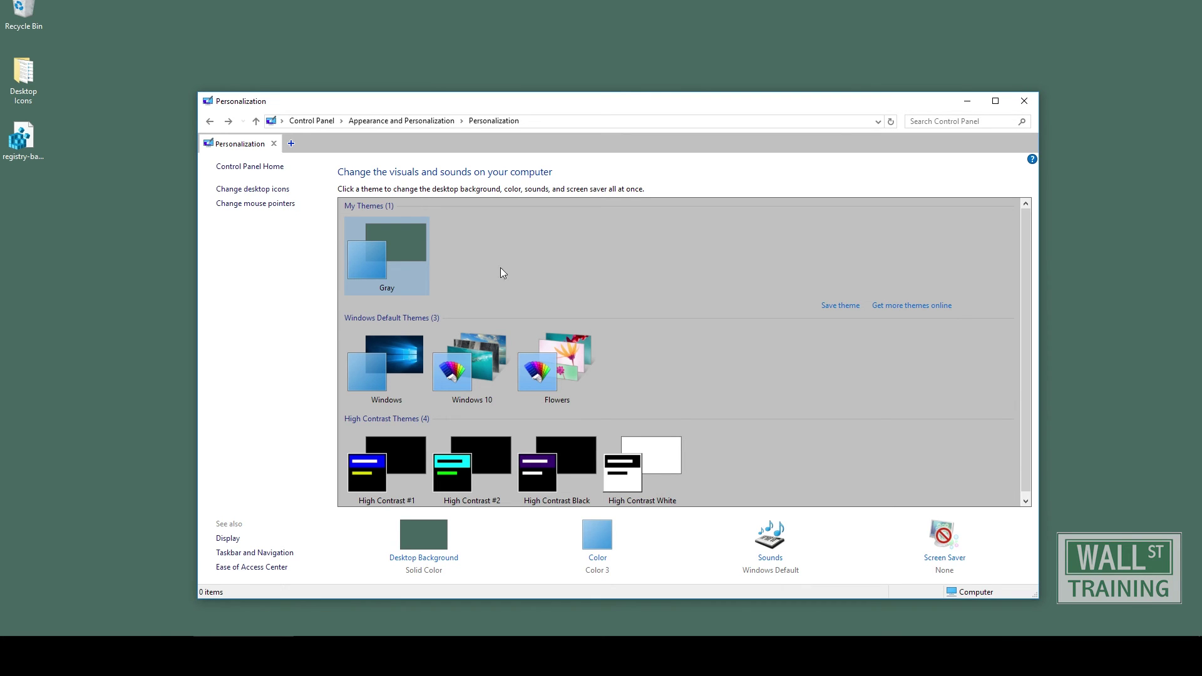
# Step: Save the Gray theme for sharing as 'WSTGrayTheme' on the Desktop
pyautogui.rightClick(409, 249)
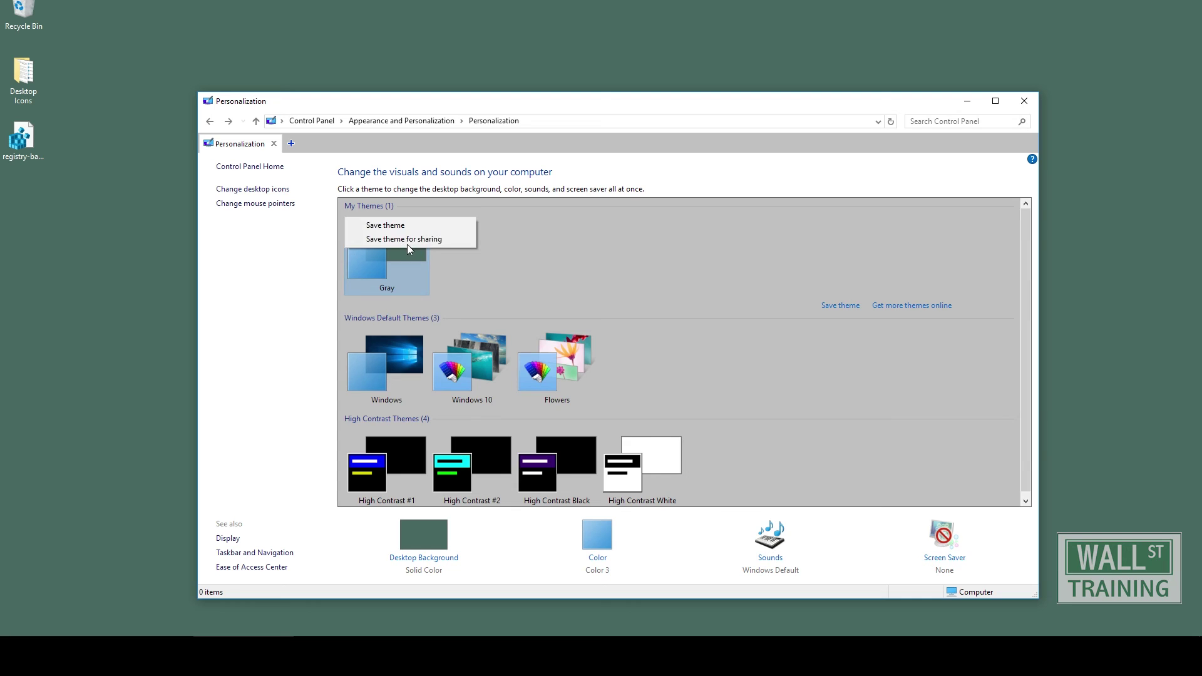
pyautogui.click(451, 241)
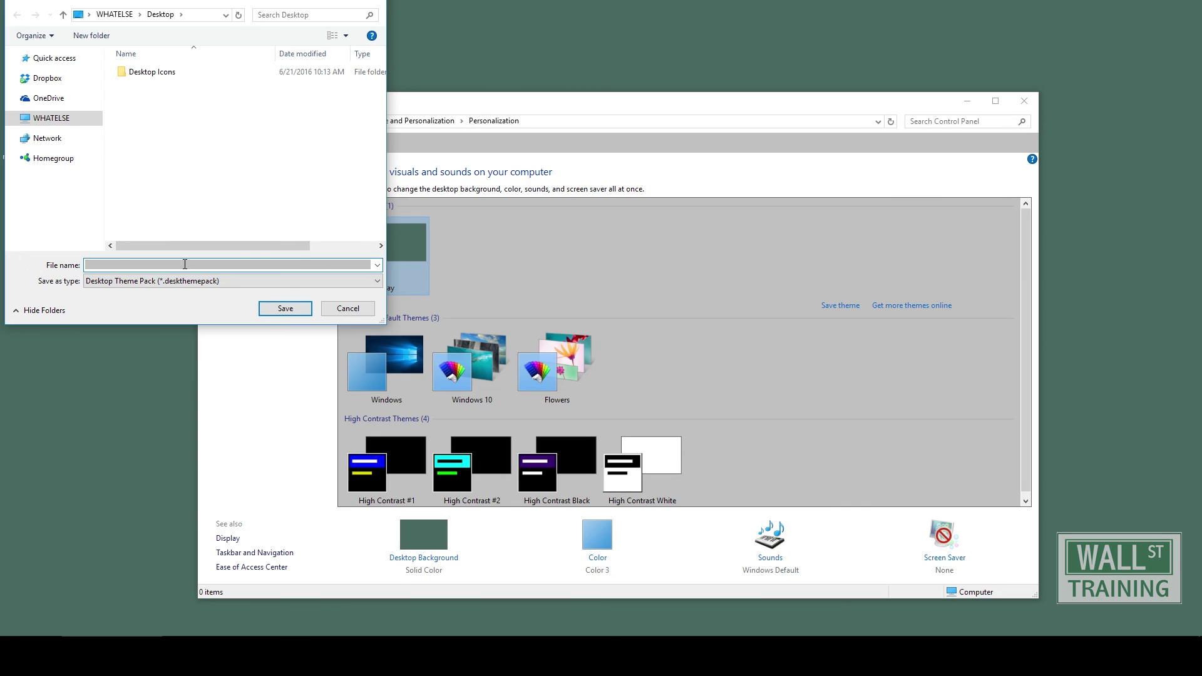
pyautogui.write('WSTGrayTheme')
pyautogui.press('BackSpace')
pyautogui.click(276, 310)
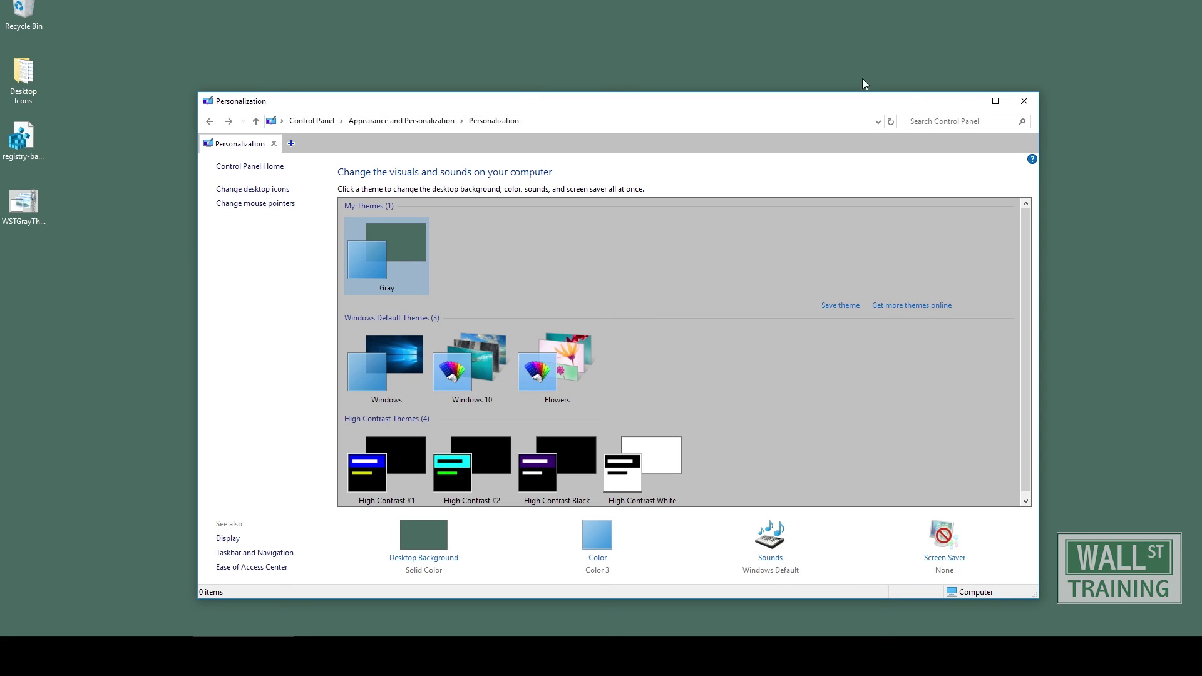
# Step: Search the Start menu for 'wstgray' to list WSTGrayTheme.deskthemepack
pyautogui.rightClick(715, 26)
pyautogui.click(699, 141)
pyautogui.press('super')
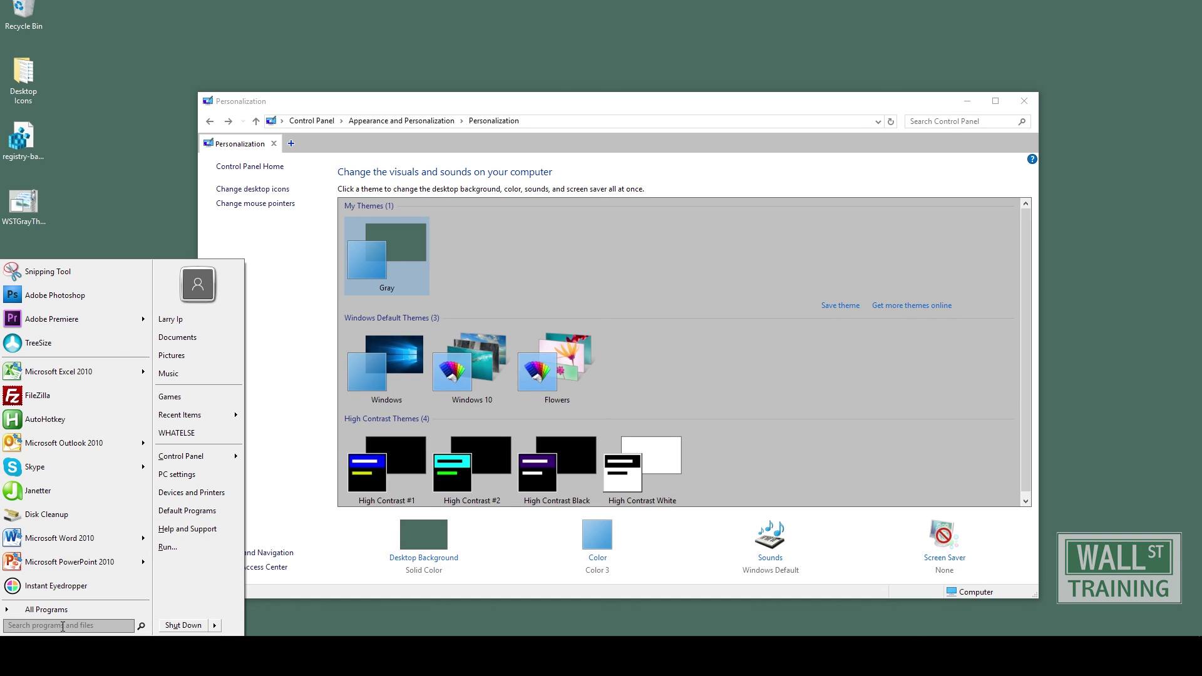
pyautogui.click(55, 215)
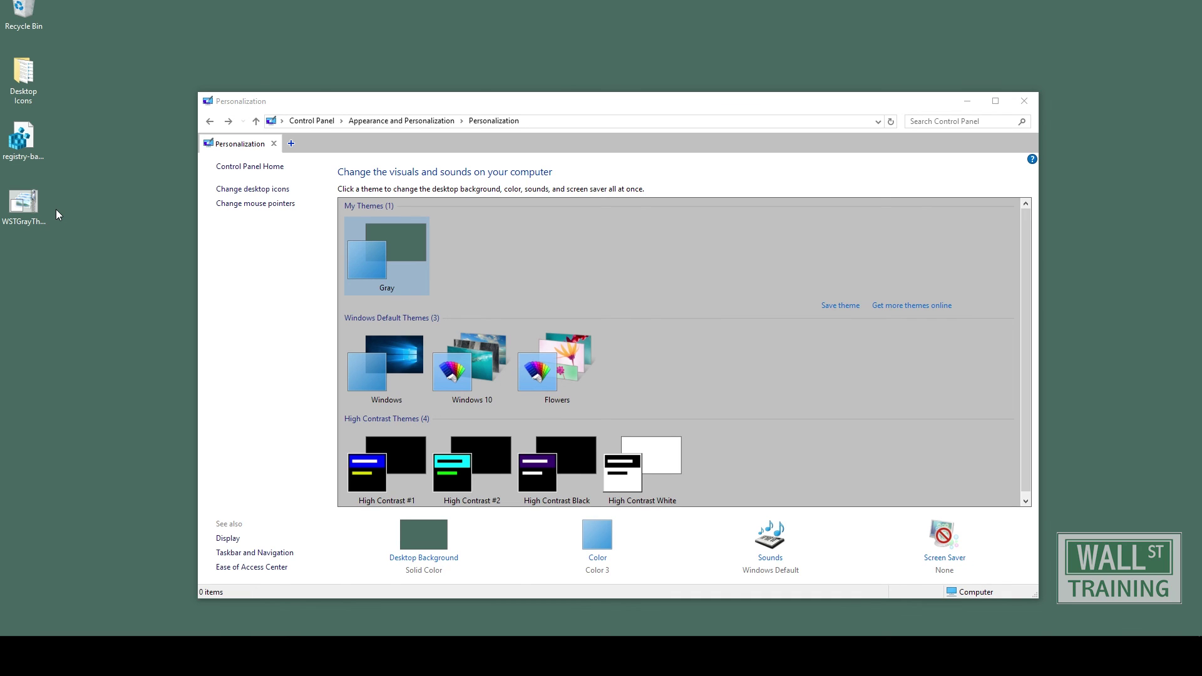
pyautogui.press('super')
pyautogui.write('wstgray')
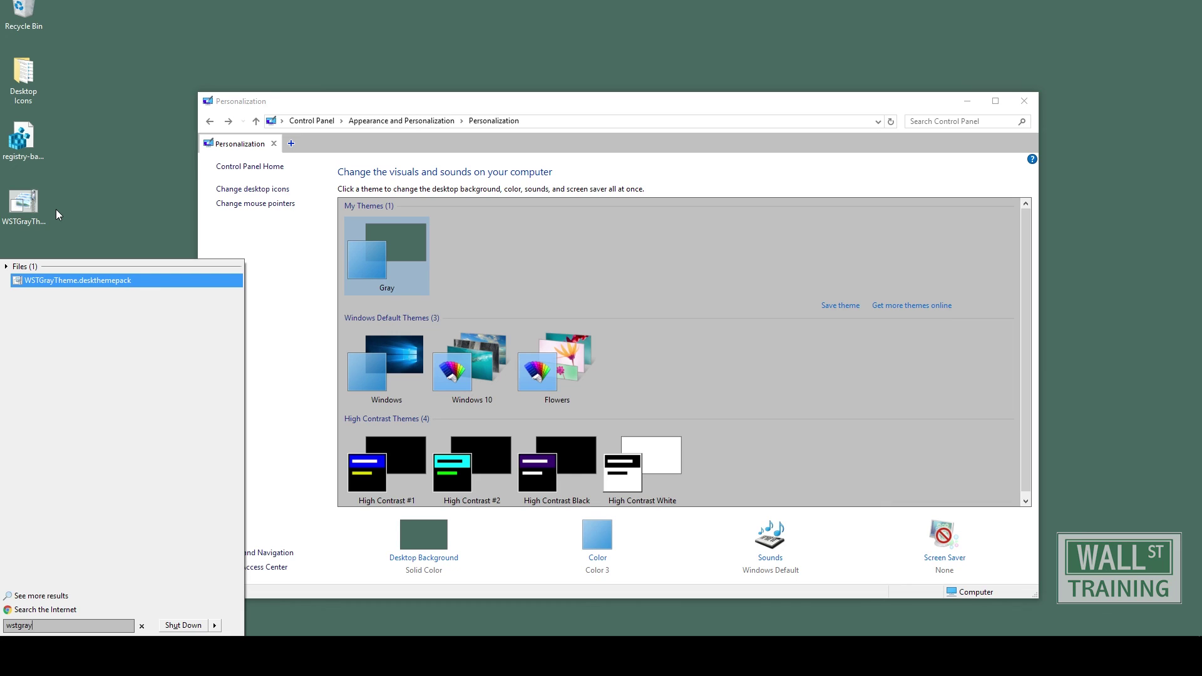